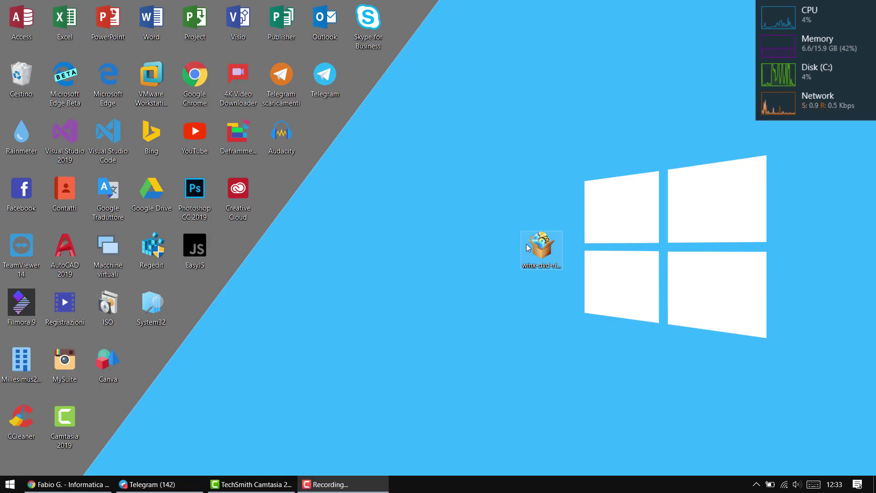
Step: Run the WinX DVD Ripper Platinum installer from the desktop and choose English as the setup language
right_click(527, 243)
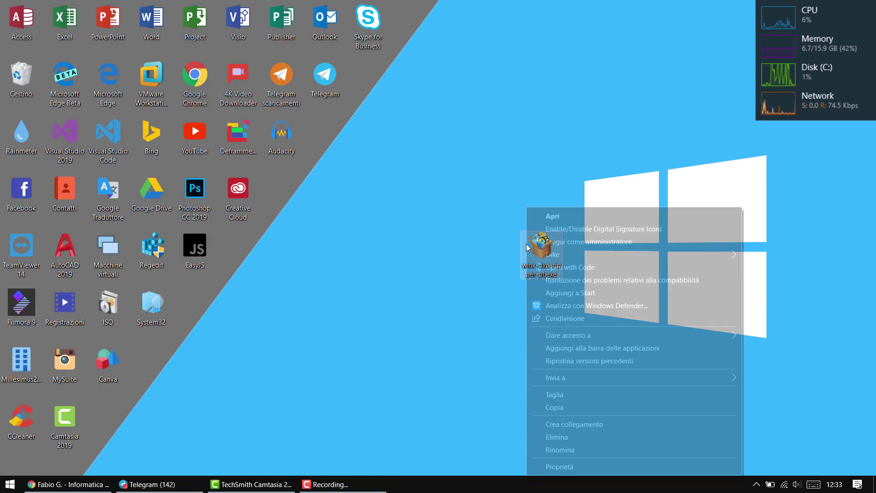
left_click(587, 219)
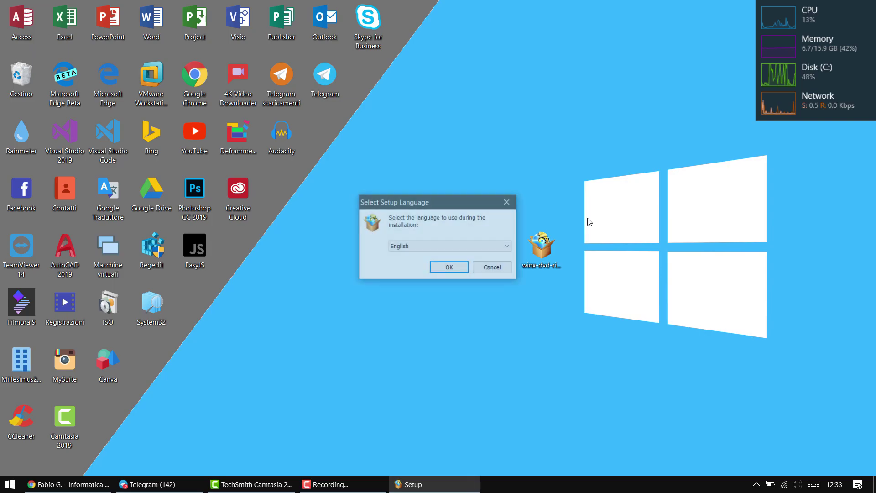
left_click(449, 245)
left_click(446, 255)
left_click(450, 266)
Step: Accept the license agreement, install with the desktop and Quick Launch icons enabled, and launch WinX DVD Ripper Platinum on finishing
left_click(485, 337)
left_click(361, 298)
left_click(499, 333)
left_click(499, 333)
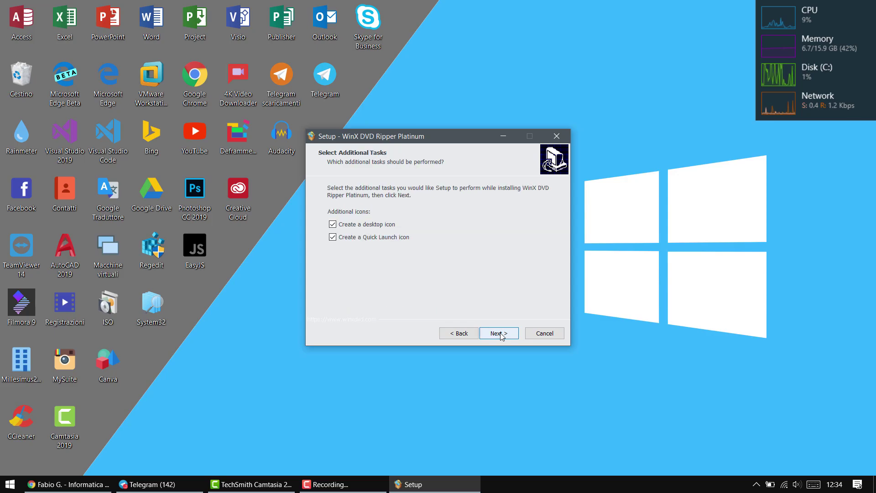
left_click(501, 333)
left_click(501, 334)
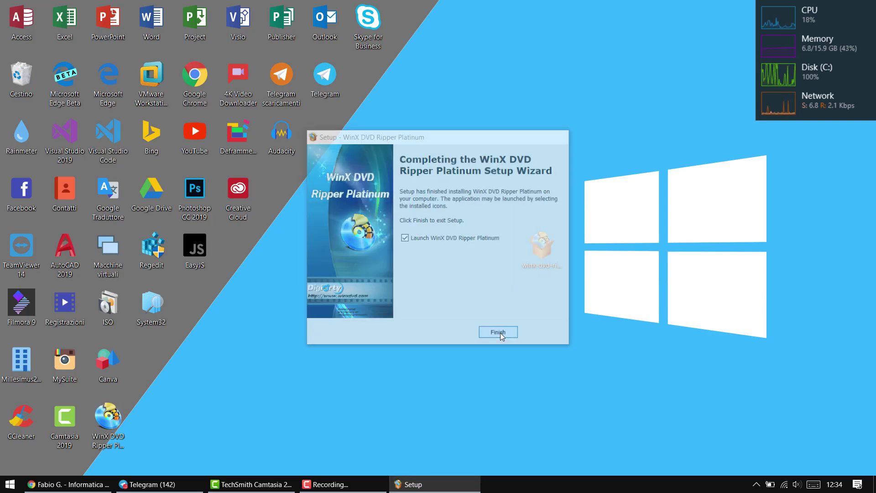
left_click(499, 333)
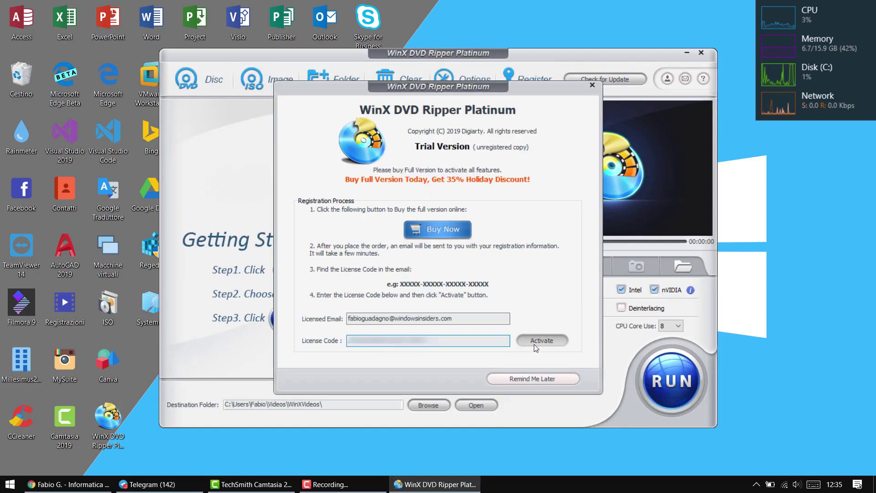
Step: Activate the full version with the filled-in licensed e-mail and license code, and decline the anniversary discount offer
left_click(534, 344)
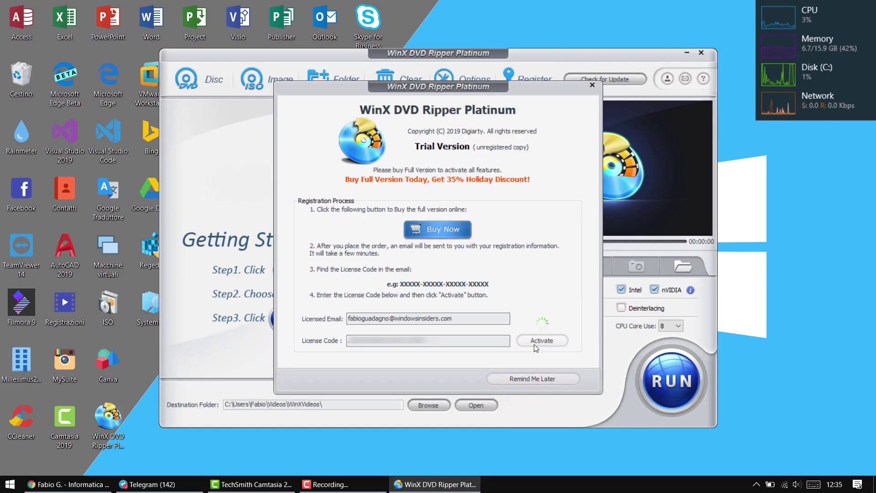
left_click(528, 275)
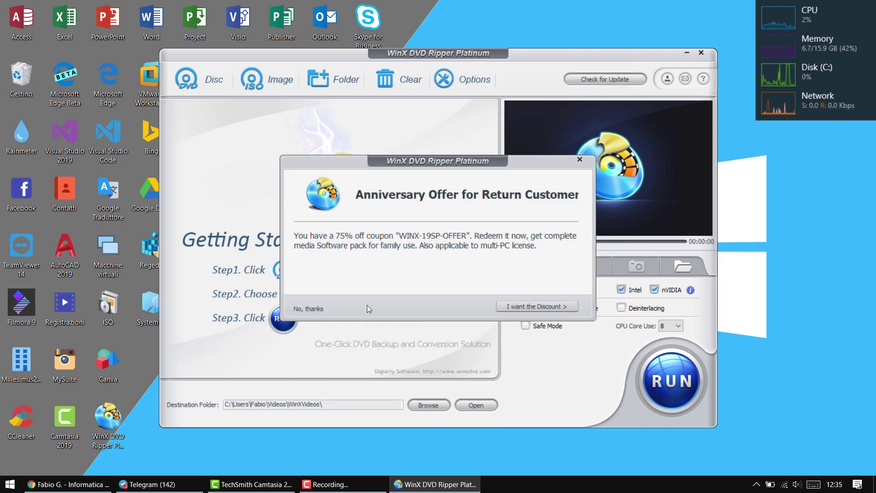
left_click(301, 310)
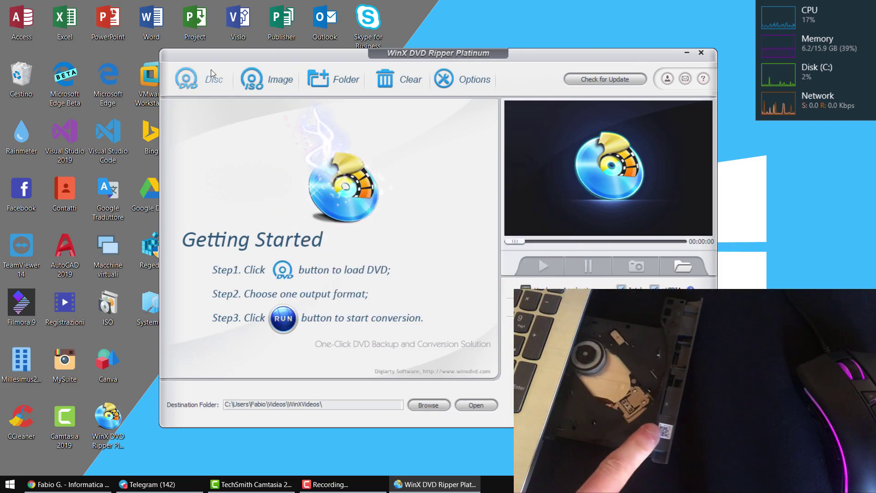
Step: Load the DVD disc E:THE_SIMPSONS_MOVIE_SE_F4 as the source with Auto Detect as the file system type
left_click(211, 69)
left_click(417, 219)
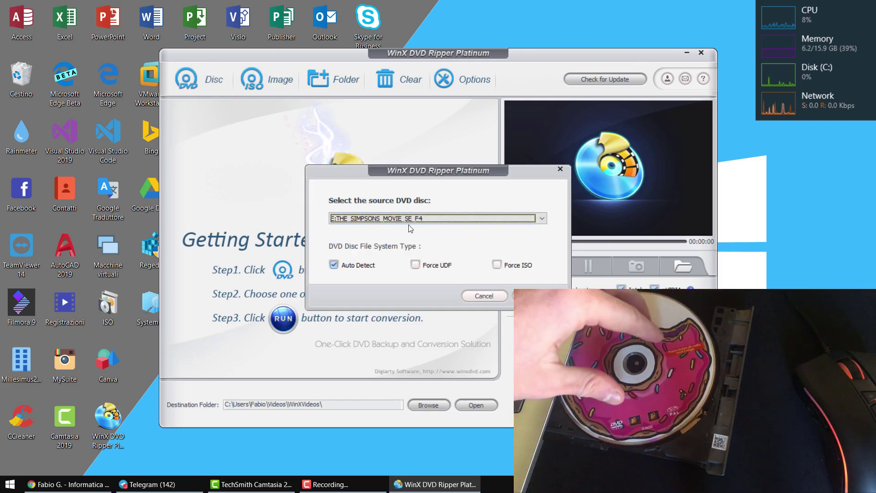
left_click(417, 220)
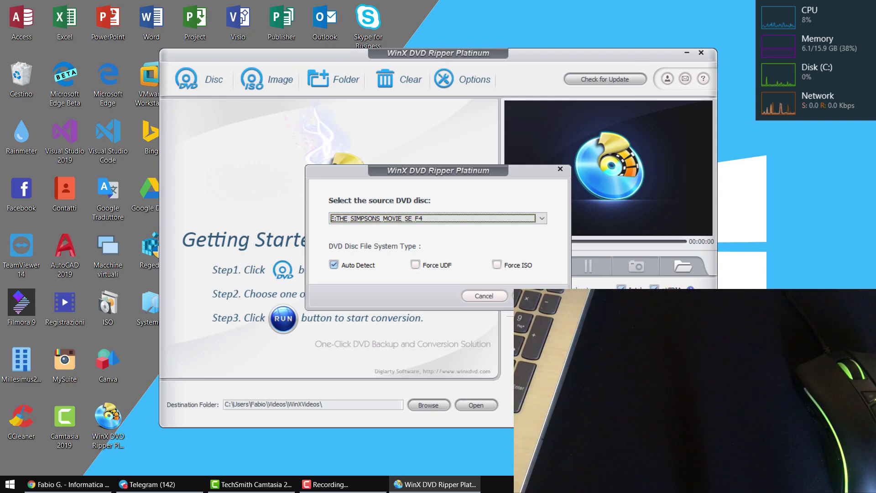
left_click(526, 296)
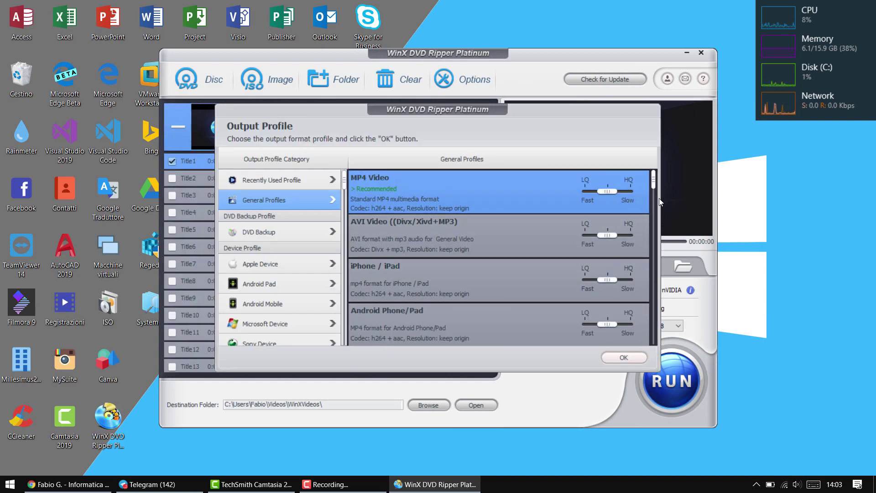
Step: Look through the output profiles and choose MP4 Video from General Profiles for the disc
mouse_move(653, 179)
left_mouse_down()
mouse_move(653, 339)
mouse_move(644, 190)
left_mouse_up()
mouse_move(346, 182)
left_mouse_down()
mouse_move(354, 334)
mouse_move(354, 168)
left_mouse_up()
left_click(624, 358)
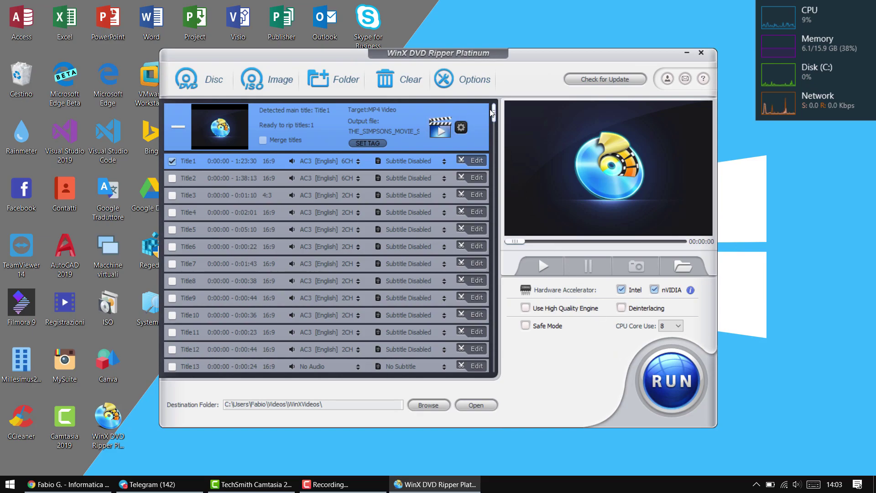
Step: Open Title1 for editing, enable Adjust Audio Volume and raise the volume to the maximum
mouse_move(492, 113)
left_mouse_down()
mouse_move(505, 341)
mouse_move(497, 120)
left_mouse_up()
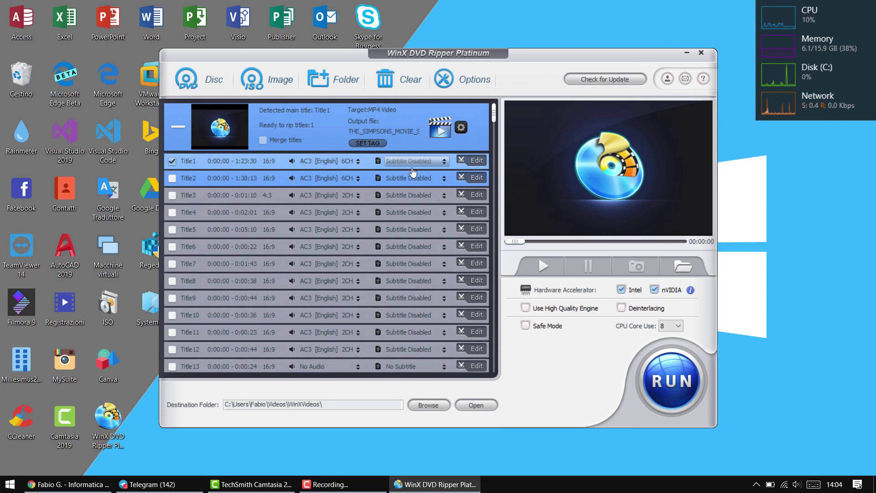
left_click(477, 161)
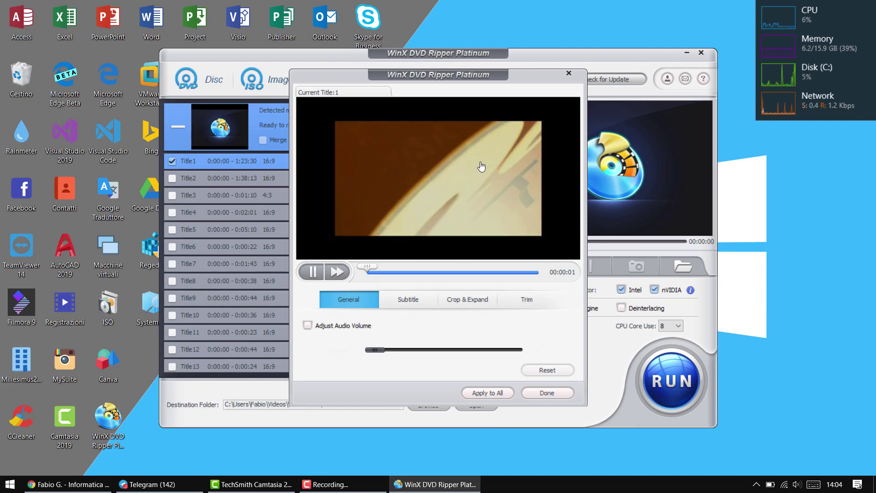
left_click(316, 326)
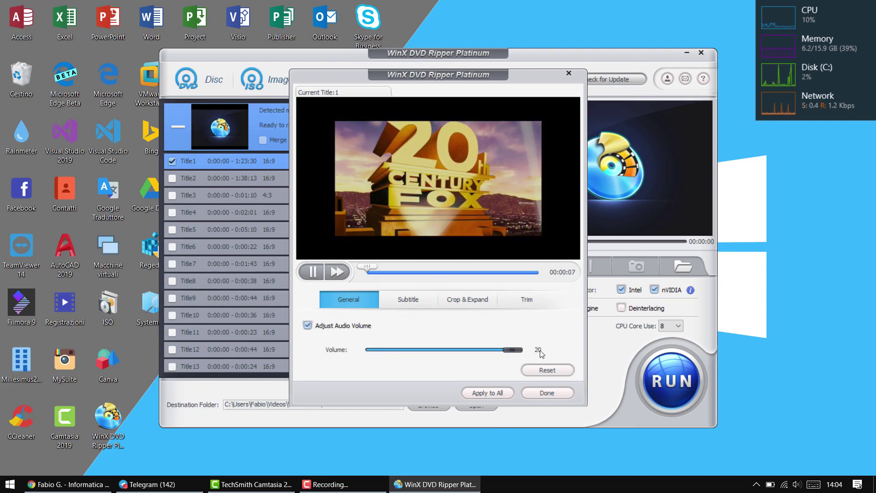
Step: Enable the inner Italian subtitle for Title1, check the crop and trim options, and finish editing the title
left_click(408, 300)
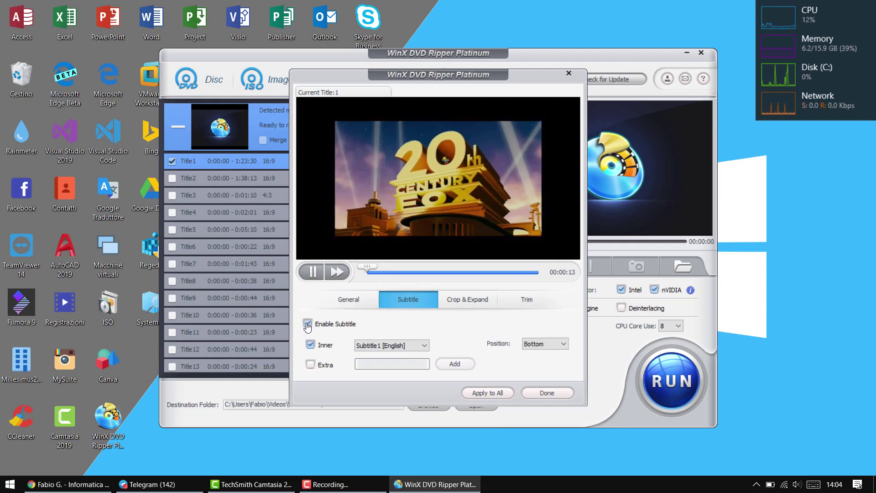
left_click(392, 346)
left_click(392, 354)
left_click(451, 304)
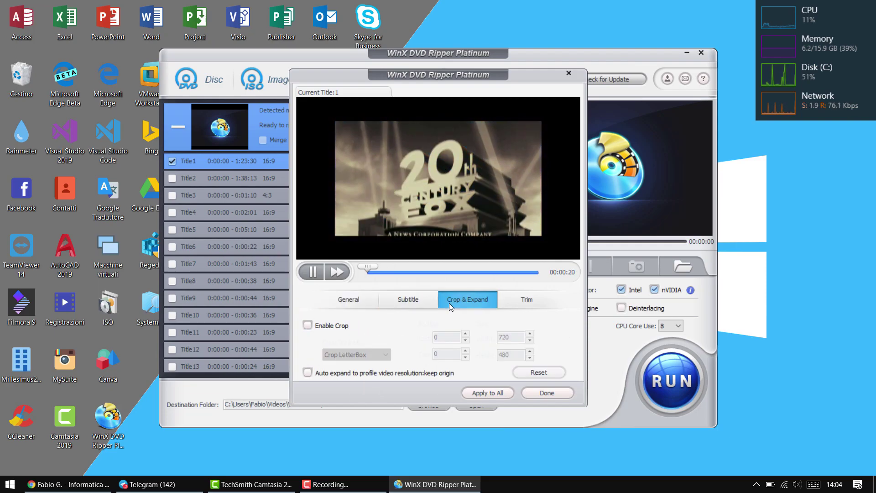
left_click(527, 300)
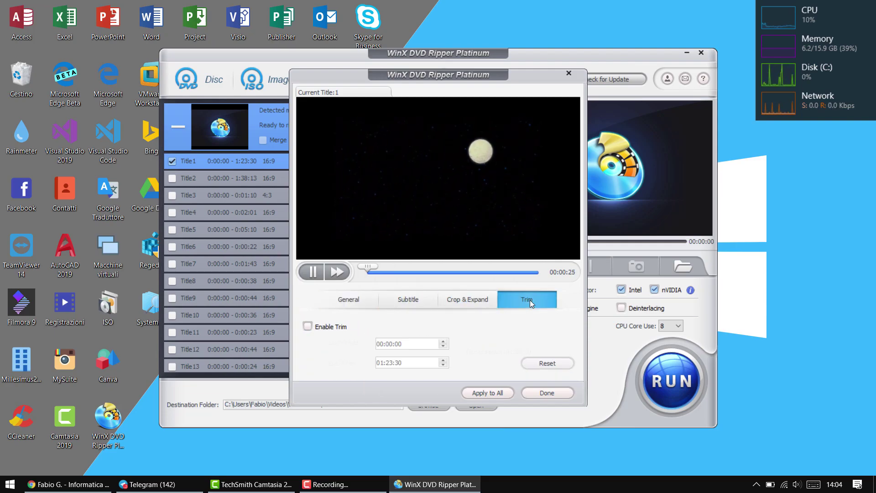
left_click(547, 393)
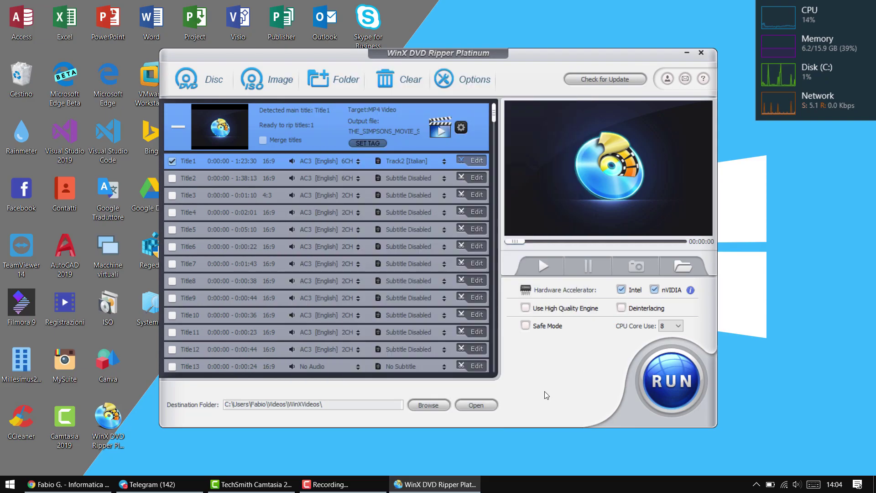
Step: Set Title1's audio track to AC3 [Italian] 6CH and keep Track2 [Italian] as its subtitle
left_click(304, 163)
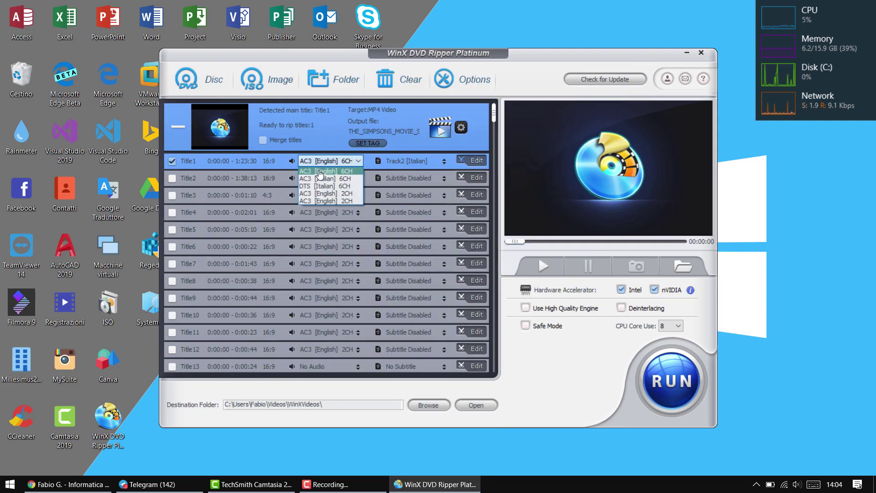
left_click(321, 179)
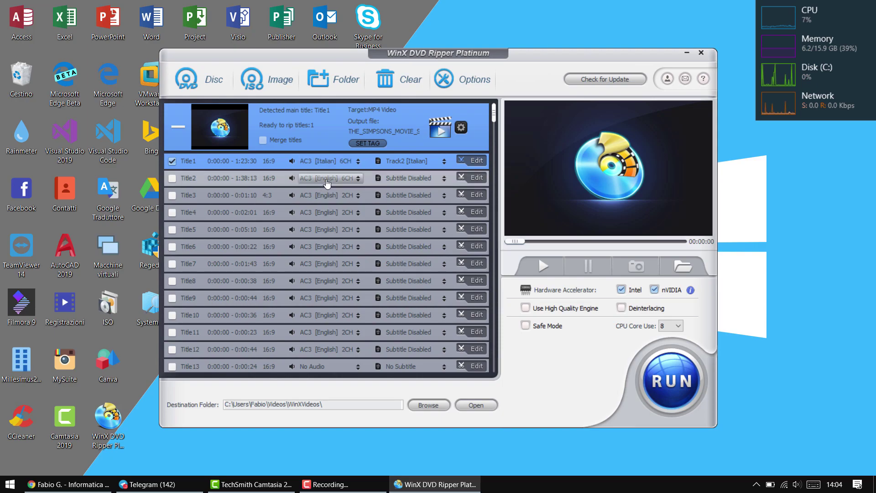
left_click(402, 161)
left_click(399, 163)
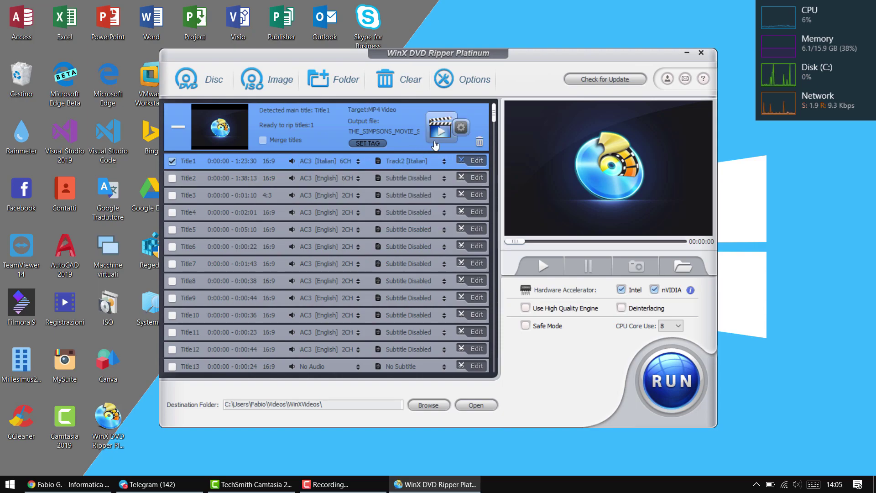
Step: Review the MP4 Video profile's video and audio options and the output file's tag info without changing them
left_click(461, 131)
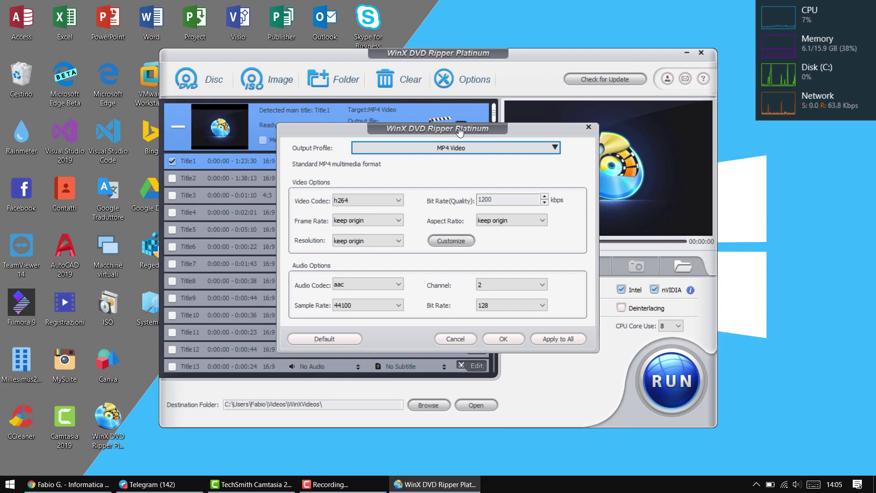
left_click(589, 127)
left_click(368, 143)
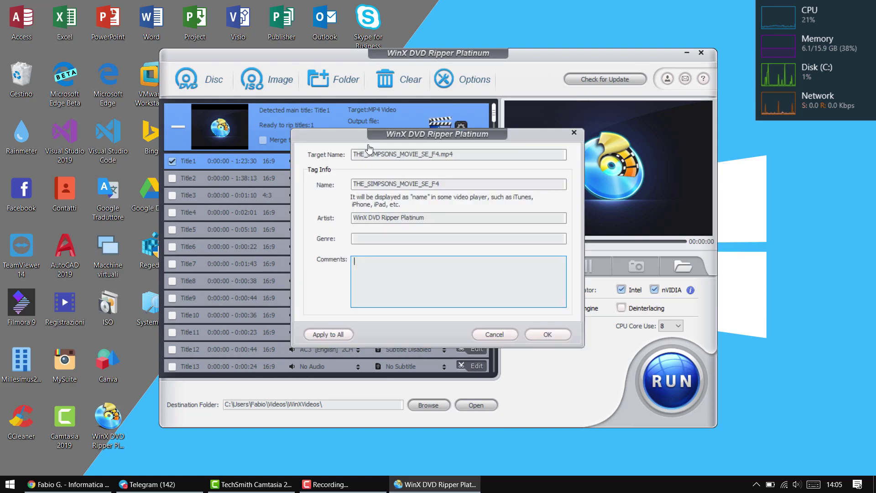
left_click(574, 135)
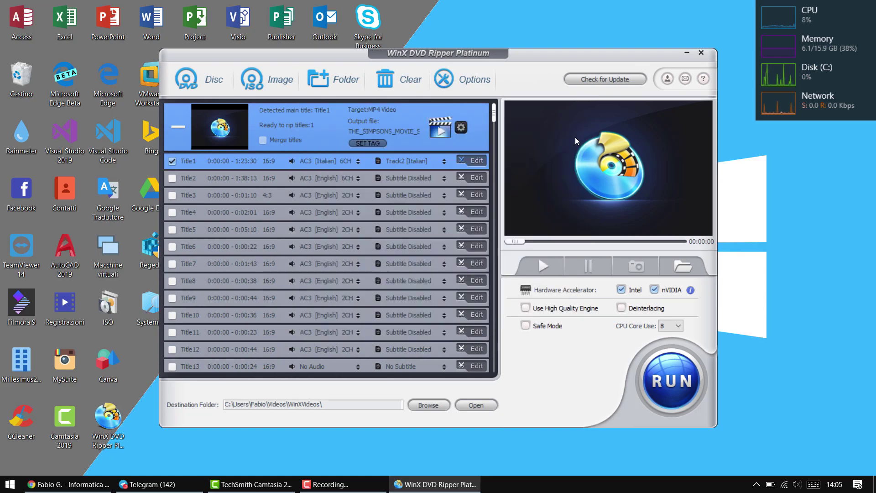
Step: Start converting Title1 to MP4, then stop the process and confirm stopping it
left_click(684, 379)
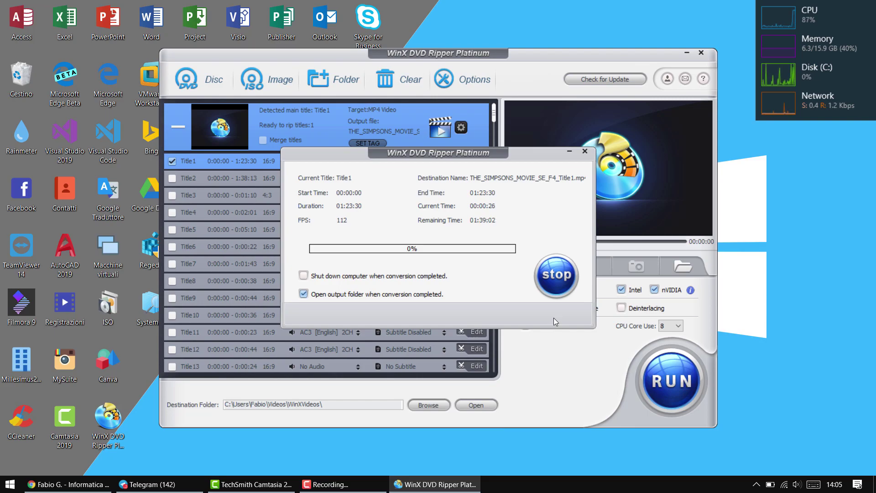
left_click(562, 281)
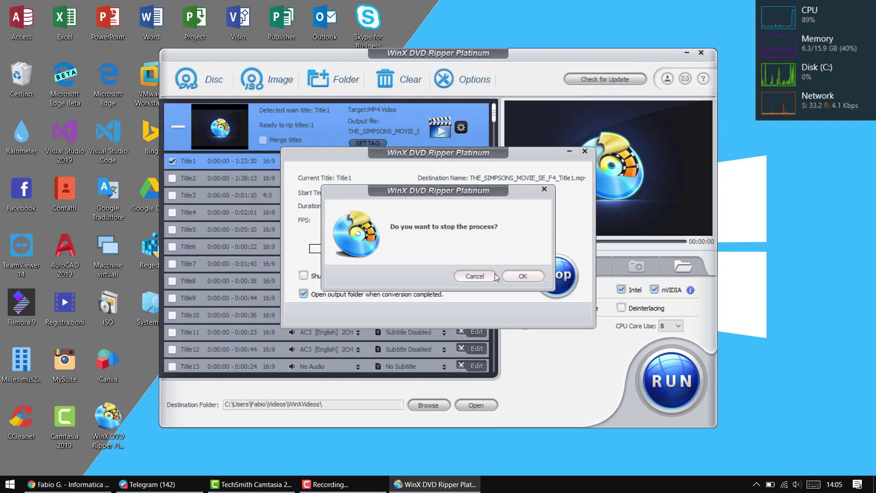
left_click(522, 275)
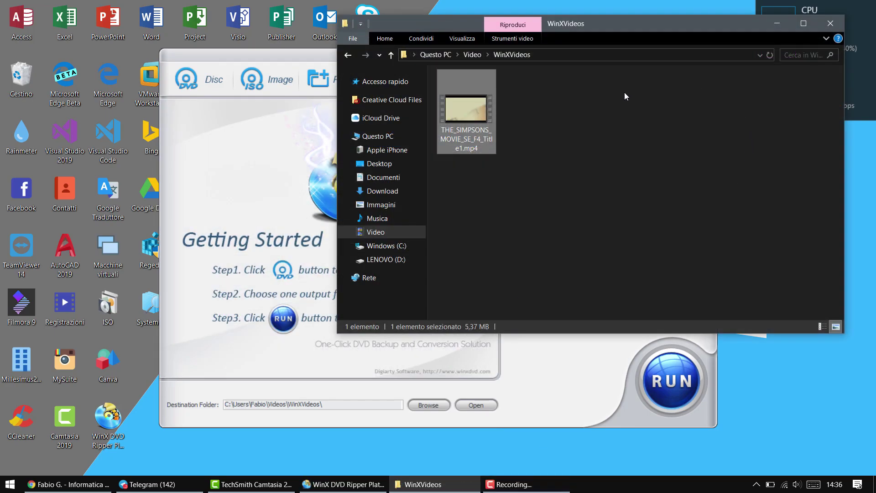
Step: Open the ripped video THE_SIMPSONS_MOVIE_SE_F4_Title1.mp4 from the WinXVideos output folder
left_click(527, 290)
right_click(454, 138)
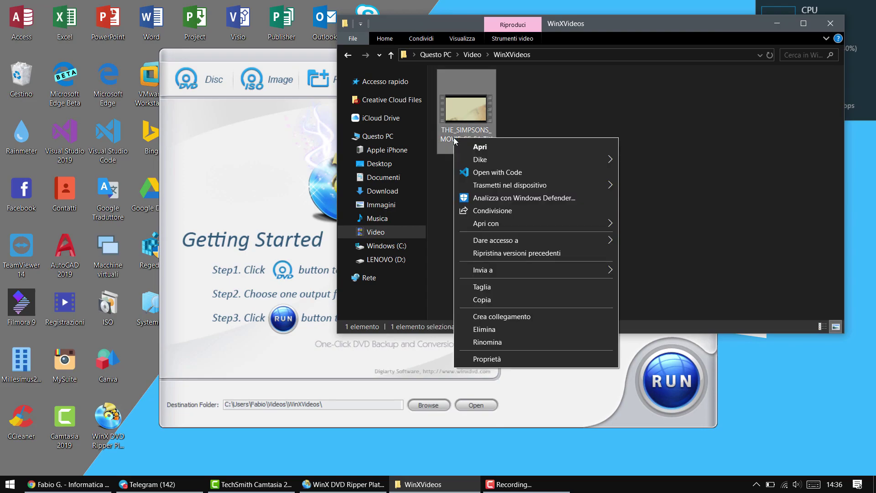
left_click(462, 149)
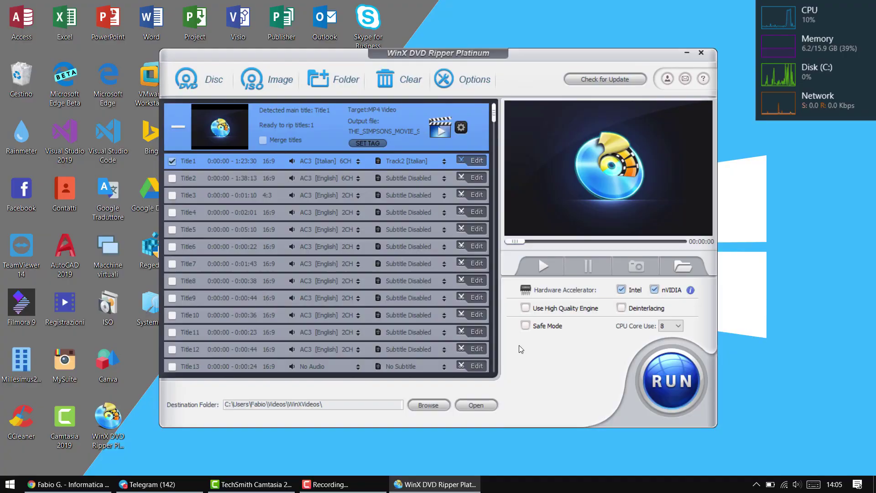
Step: Clear the loaded disc from the title list and open the DVD ISO image source selection
left_click(404, 70)
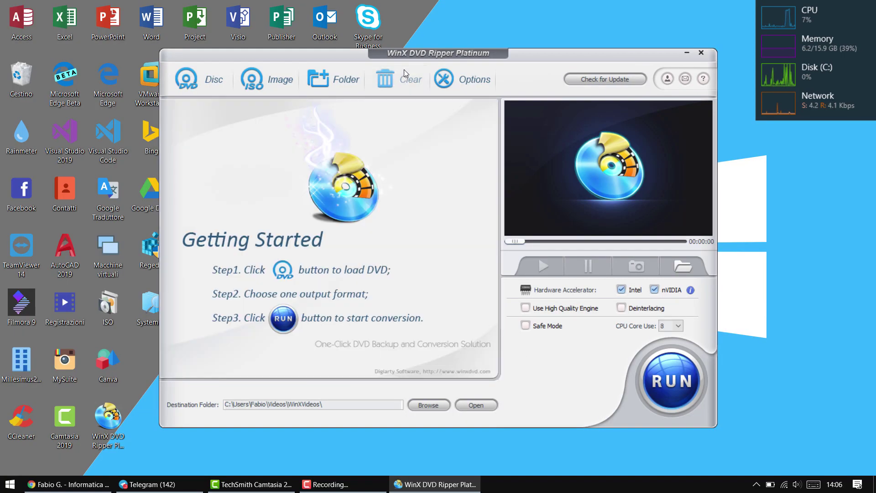
left_click(283, 80)
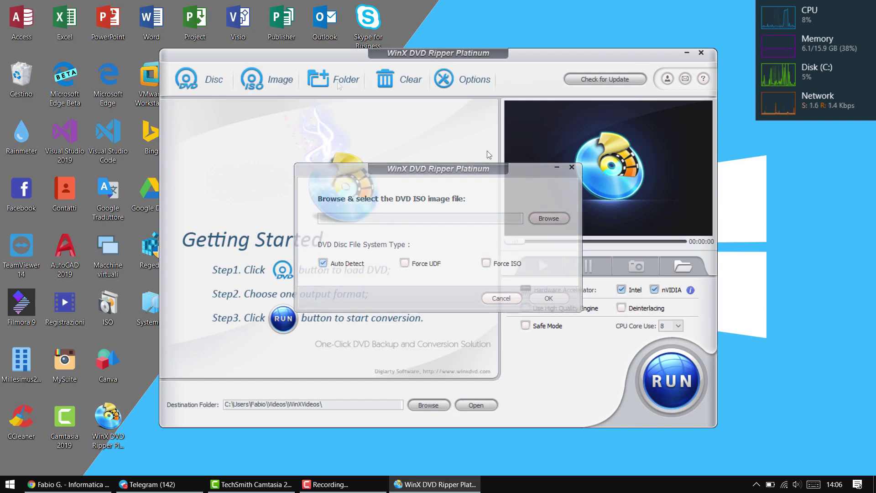
Step: Set the default audio language to Italian in the program options and save the settings
left_click(462, 79)
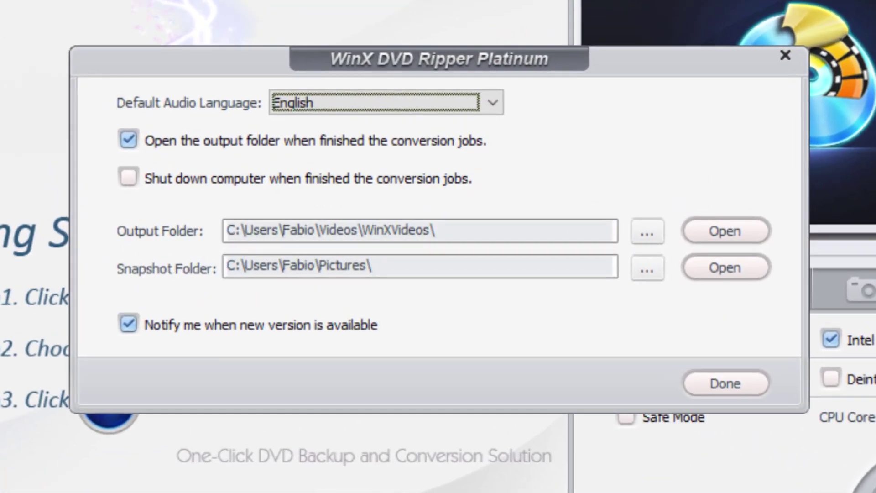
left_click(487, 140)
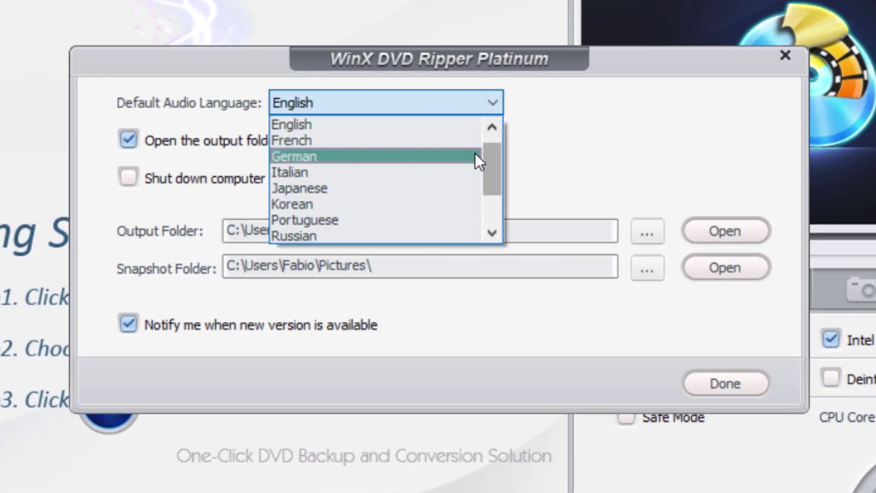
left_click(461, 171)
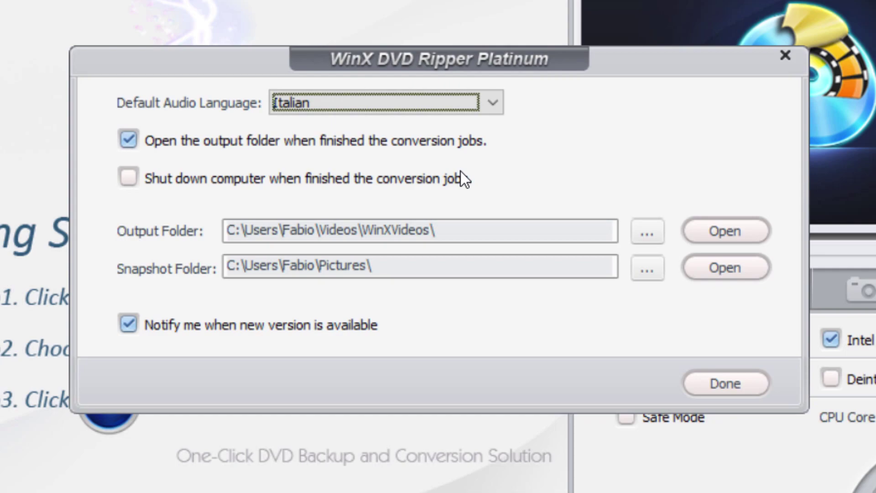
left_click(744, 382)
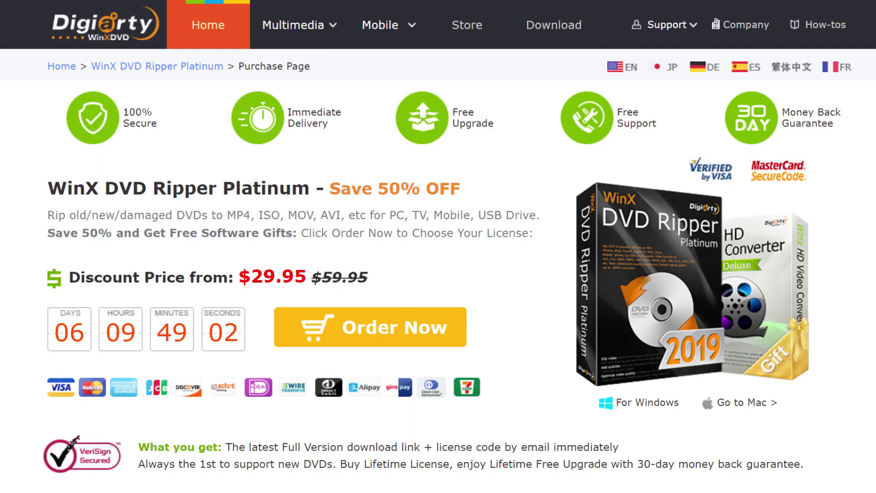